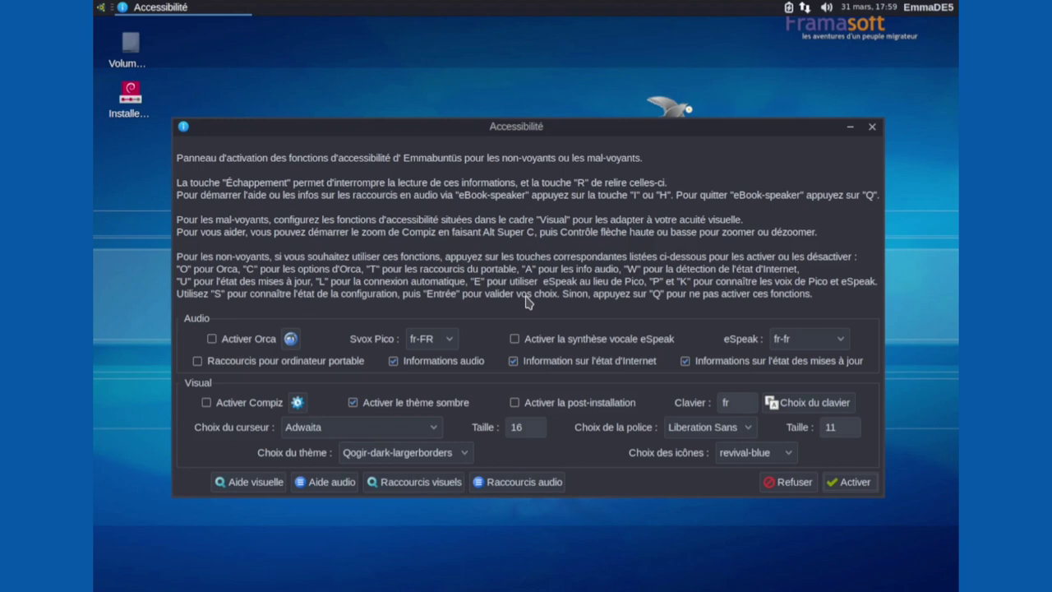
Interrupt the spoken reading and test the Compiz screen zoom by magnifying the desktop and zooming back out to normal size
key(Escape)
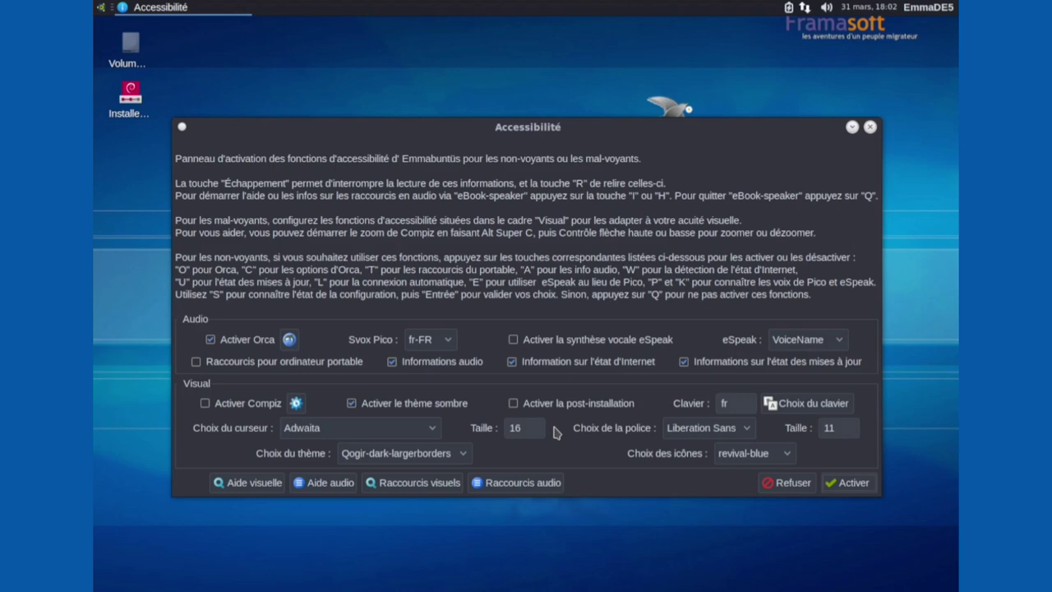
key(ctrl+Up)
key(ctrl+Up)
key(ctrl+Up)
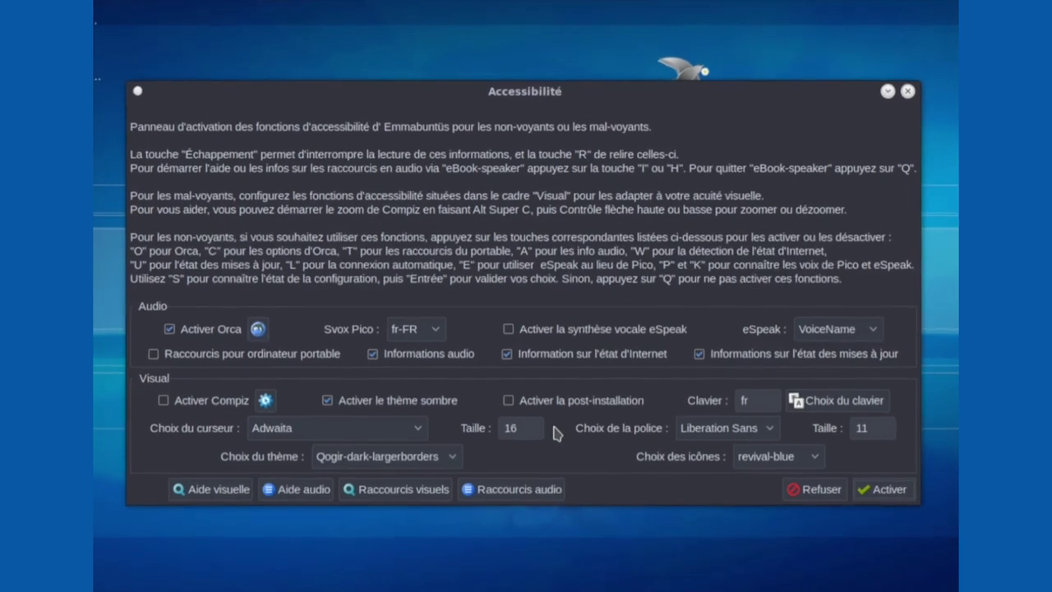
key(ctrl+Down)
key(ctrl+Down)
key(ctrl+Down)
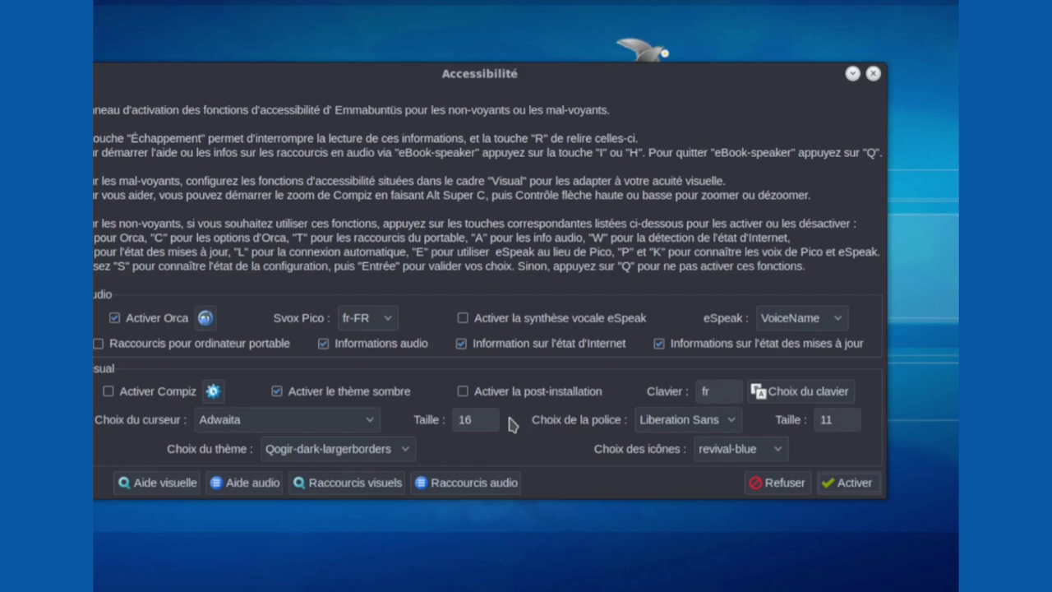
key(ctrl+Down)
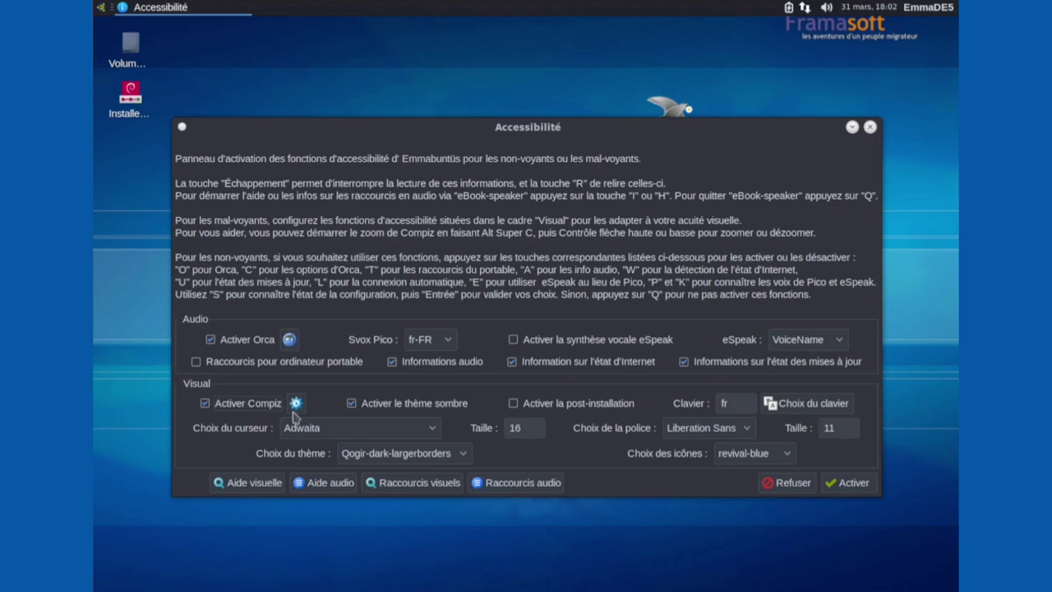
Set the mouse cursor theme to Maya-Orange with a size of 50
click(411, 431)
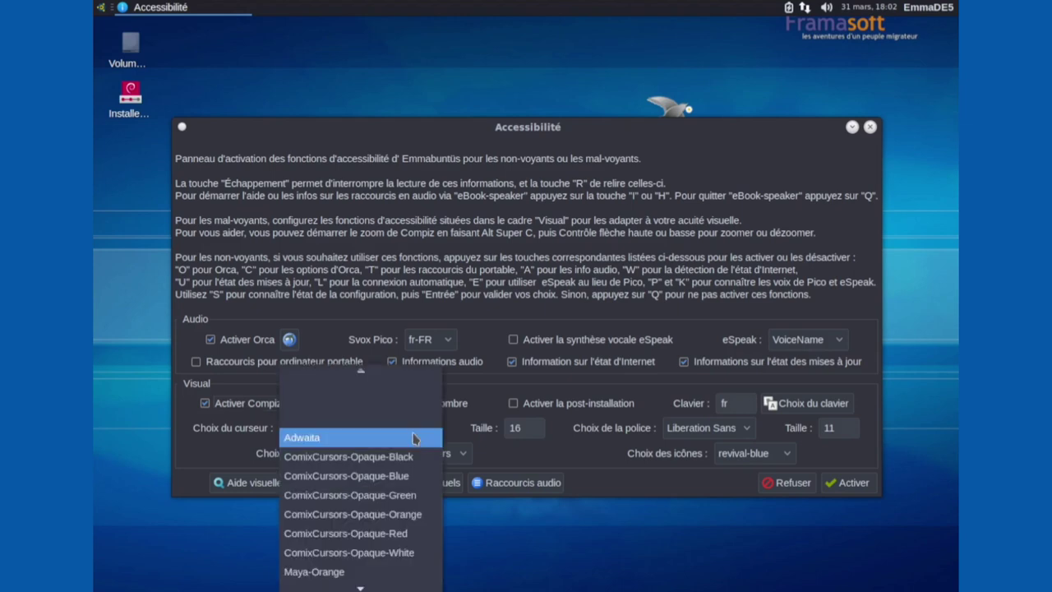
click(360, 571)
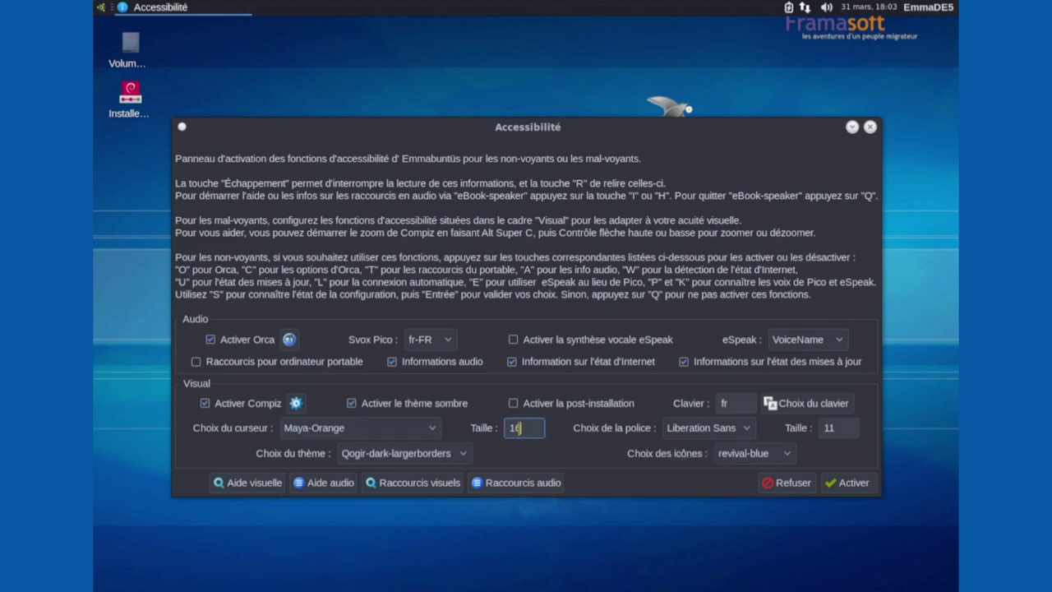
double_click(509, 427)
text(50)
Configure the desktop appearance with the HighContrast theme, the Luciole font and the ContrastHigh icons
click(460, 453)
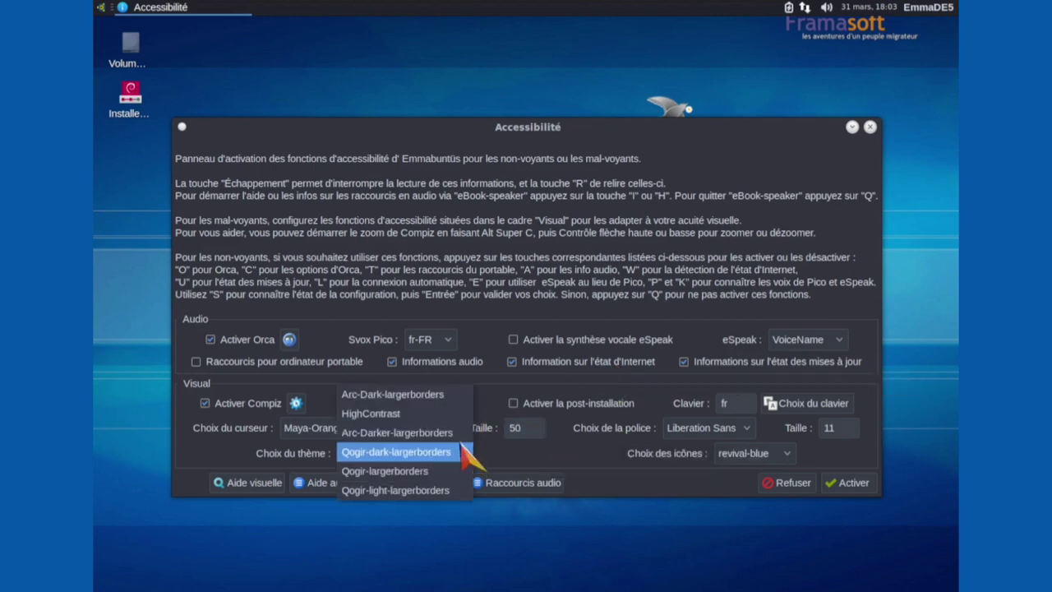
click(445, 415)
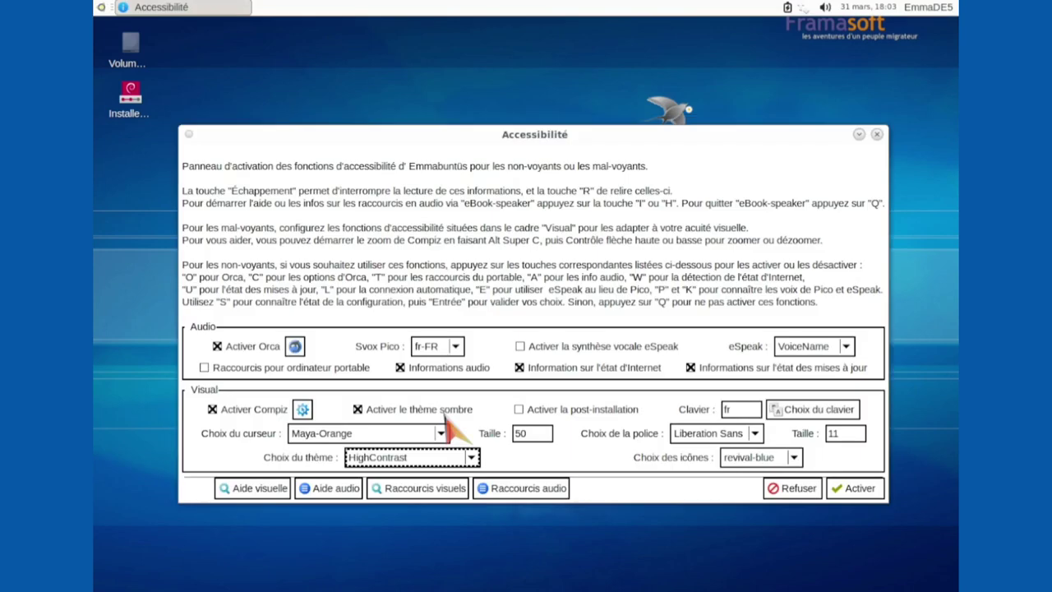
click(756, 436)
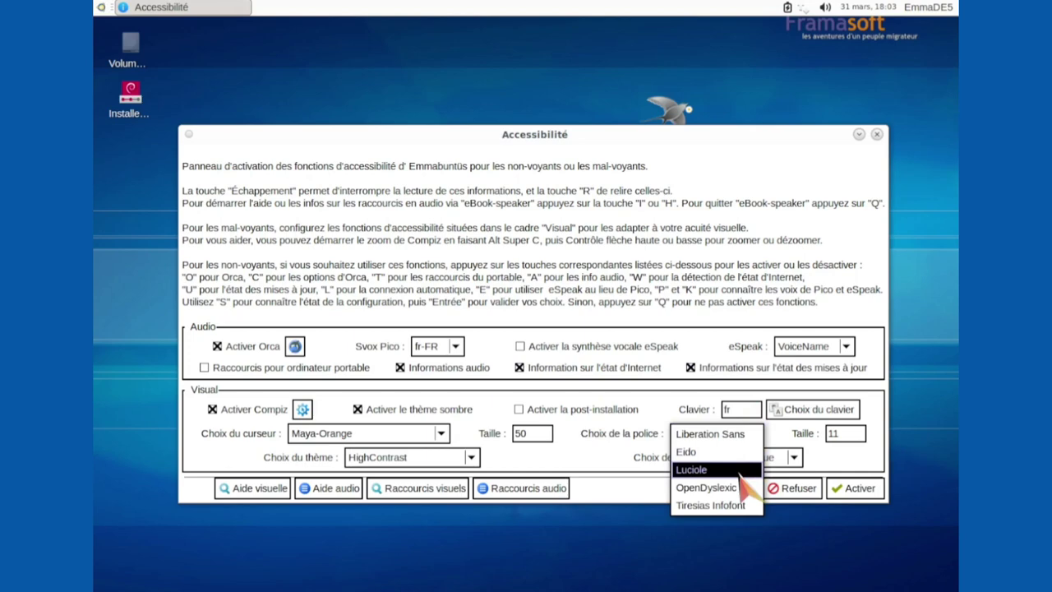
click(739, 474)
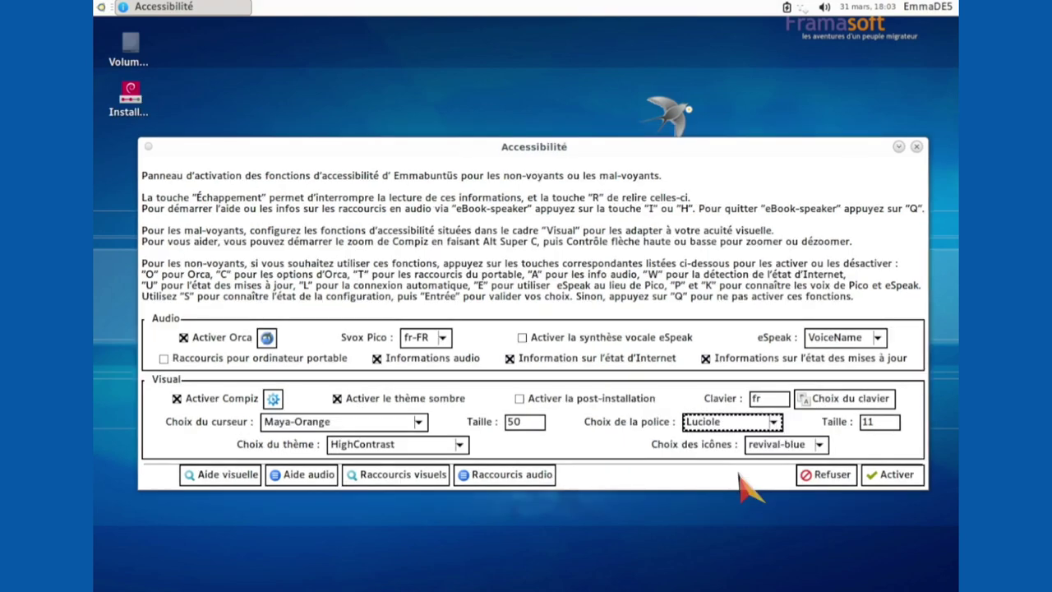
click(816, 448)
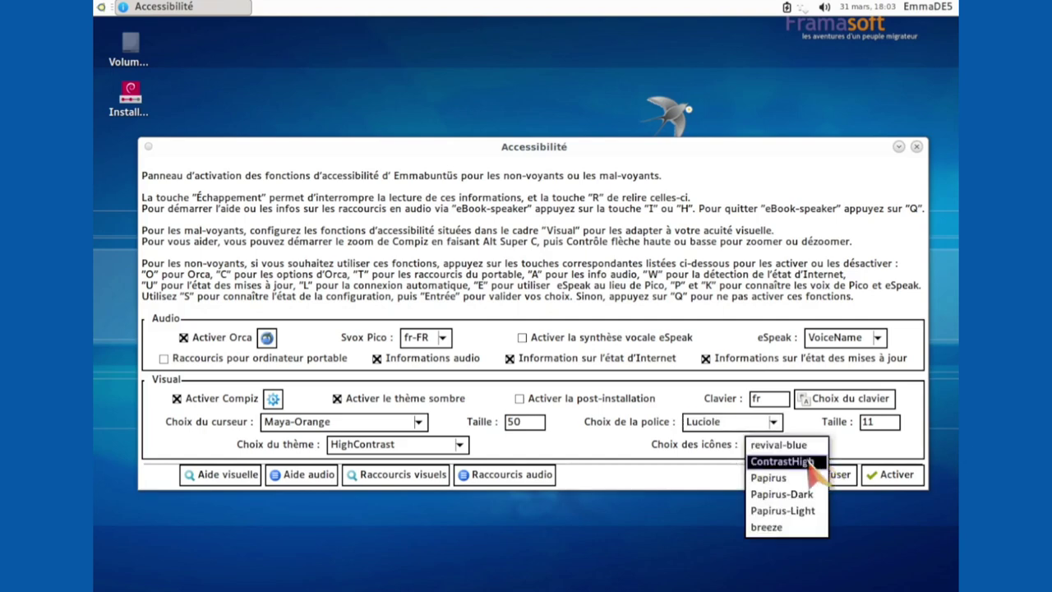
click(809, 462)
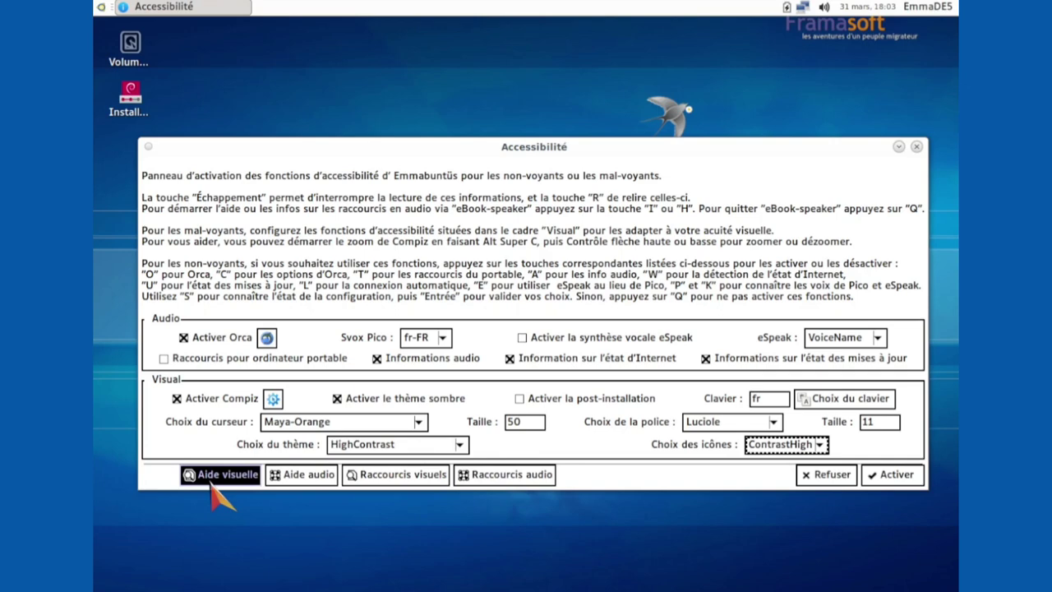
Open the visual shortcuts document, examine the Système Xfce shortcuts for Orca and Compiz, and close the document
click(398, 477)
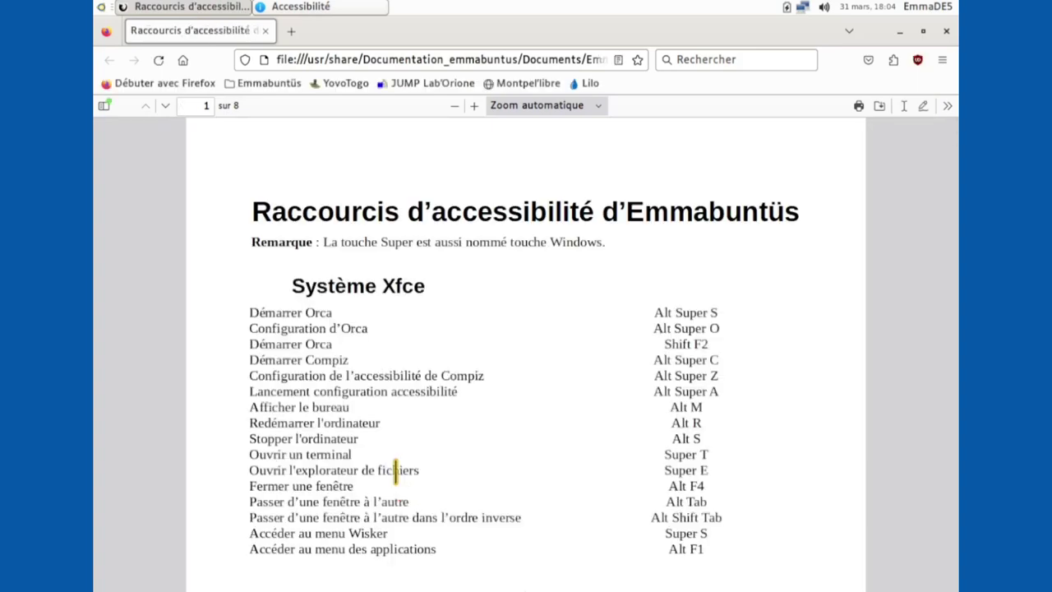
scroll(395, 471, down, 10)
scroll(395, 471, down, 3)
scroll(395, 471, up, 12)
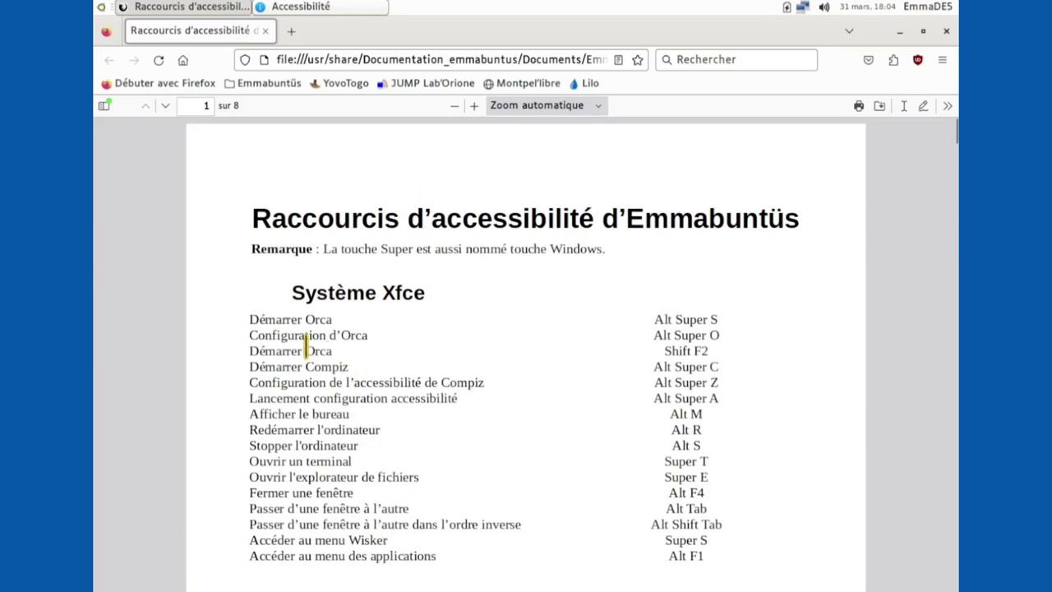
drag(251, 319, 332, 320)
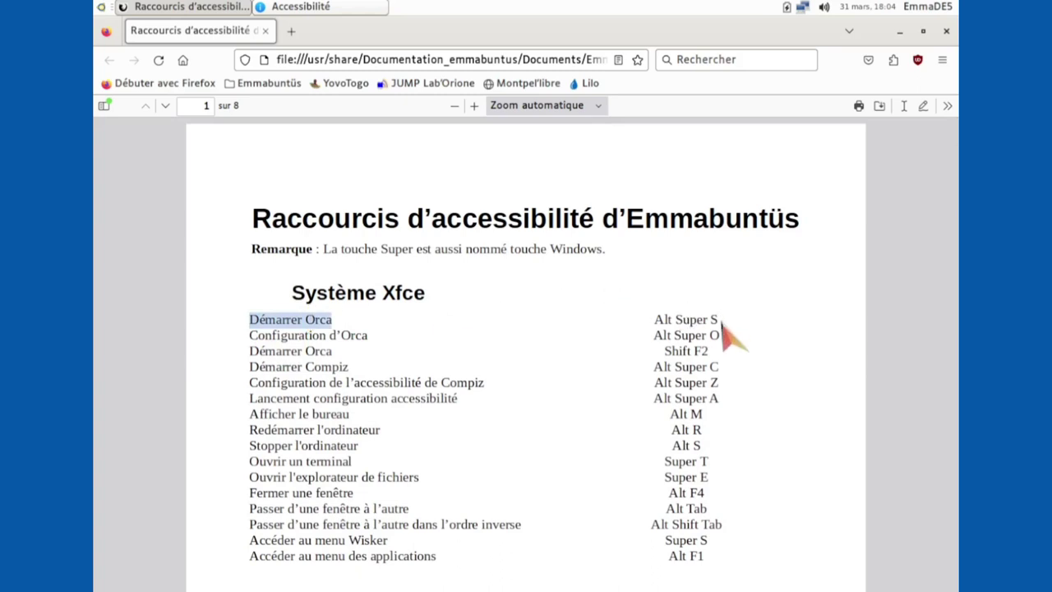
drag(655, 320, 718, 319)
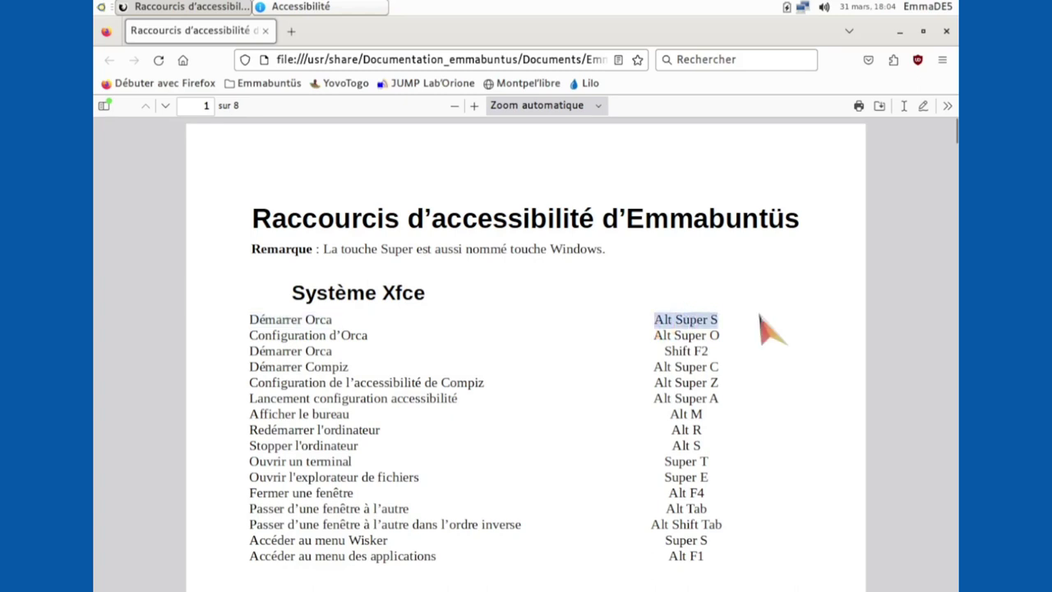
click(251, 337)
drag(252, 335, 719, 367)
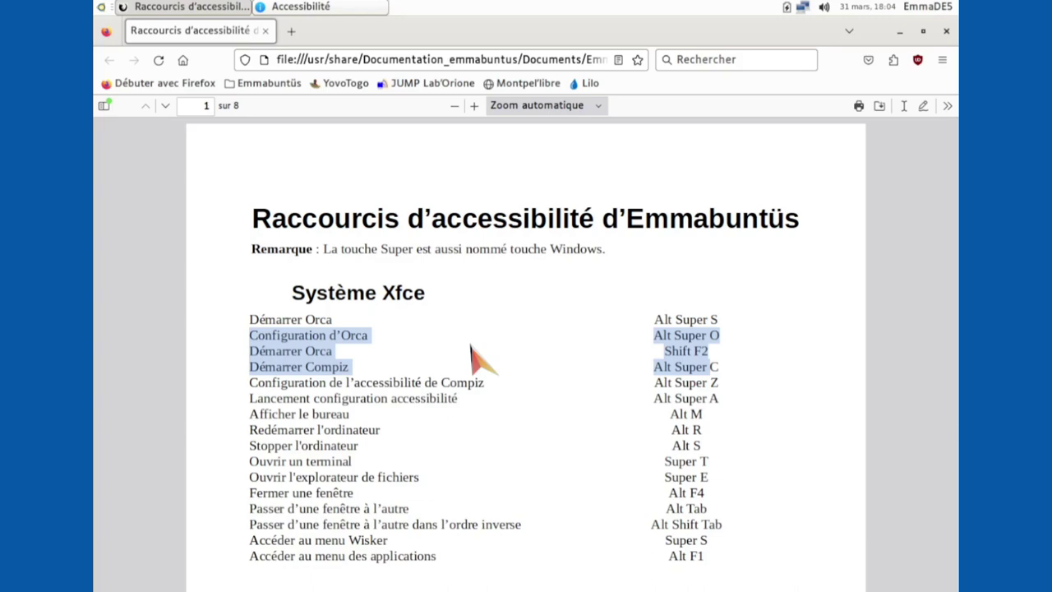
key(alt+F4)
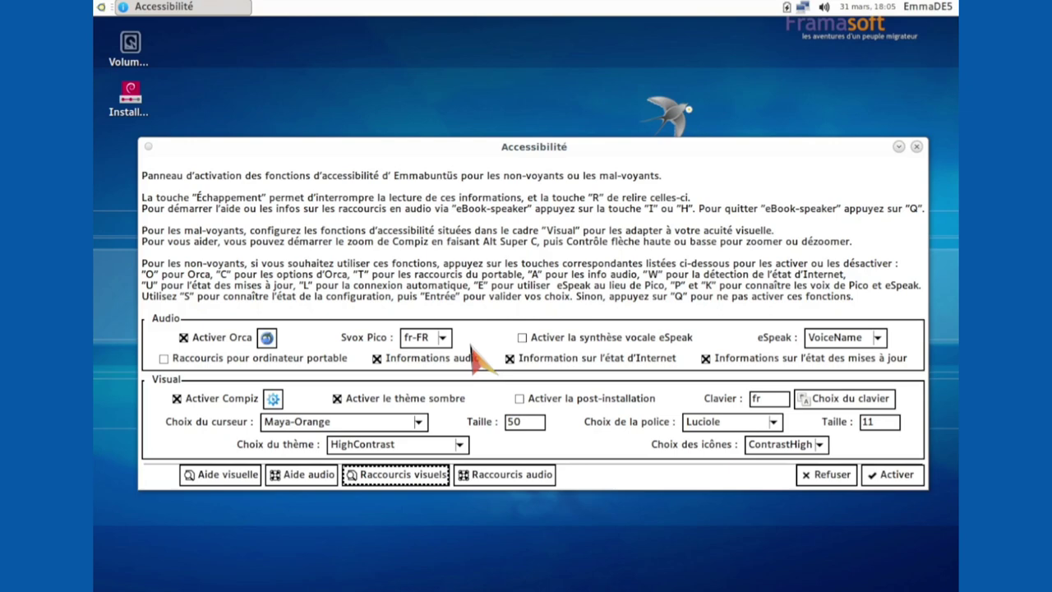
Open the audio version of the shortcuts guide in ebook-speaker and move through its list of sections
key(Return)
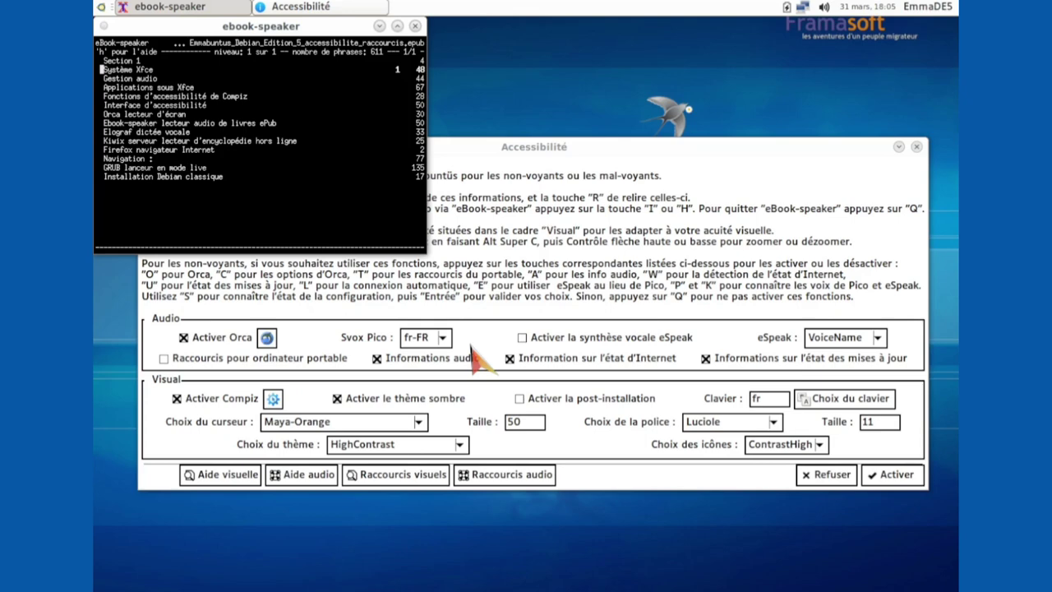
key(Down)
key(Down)
key(Down)
key(Down)
key(Up)
key(Up)
key(Up)
Read through both pages of ebook-speaker's command help and return to the section list
key(h)
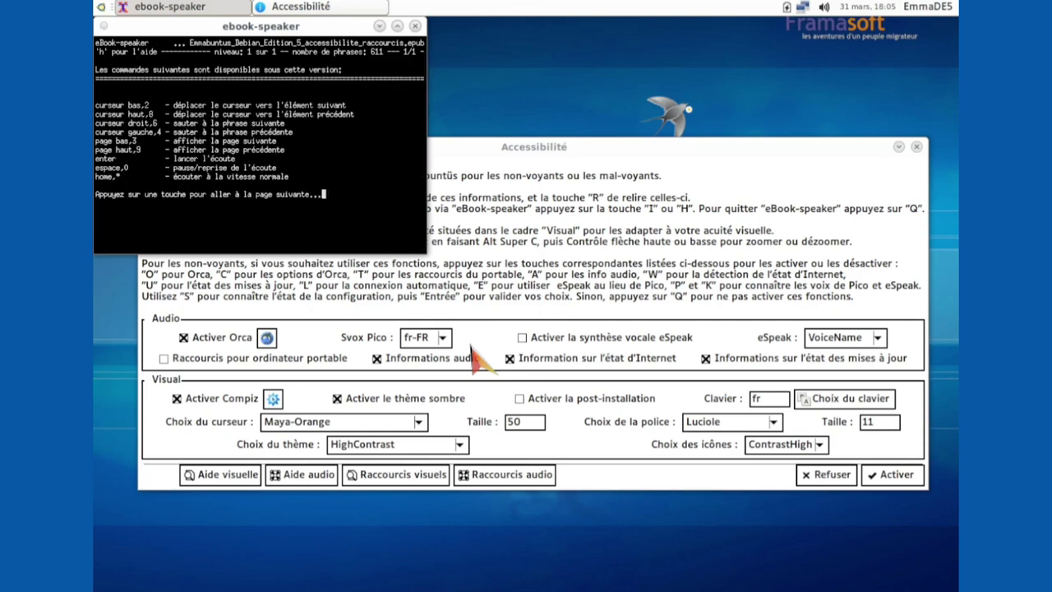
key(space)
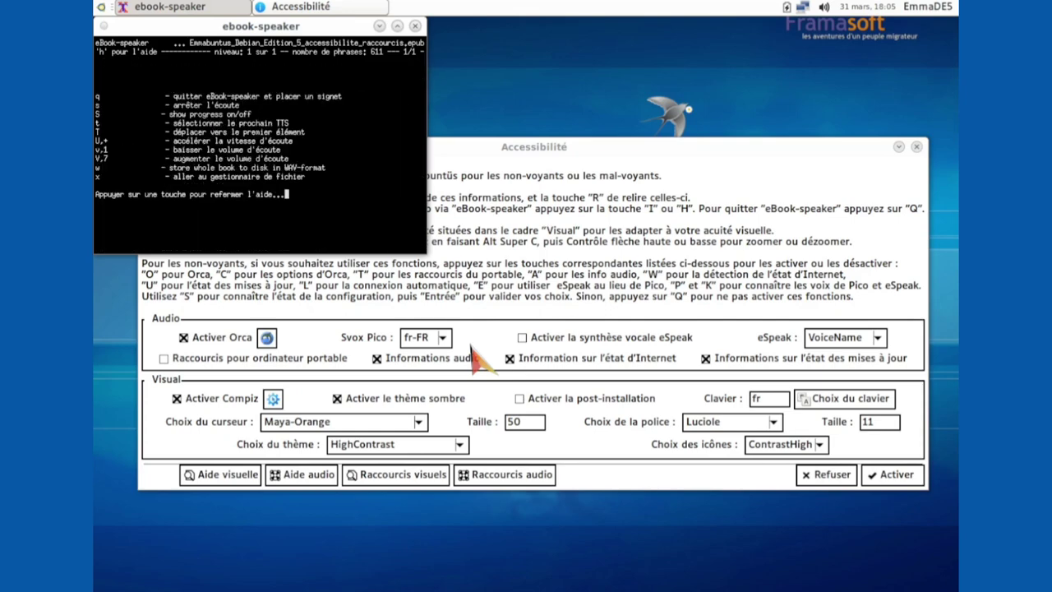
key(space)
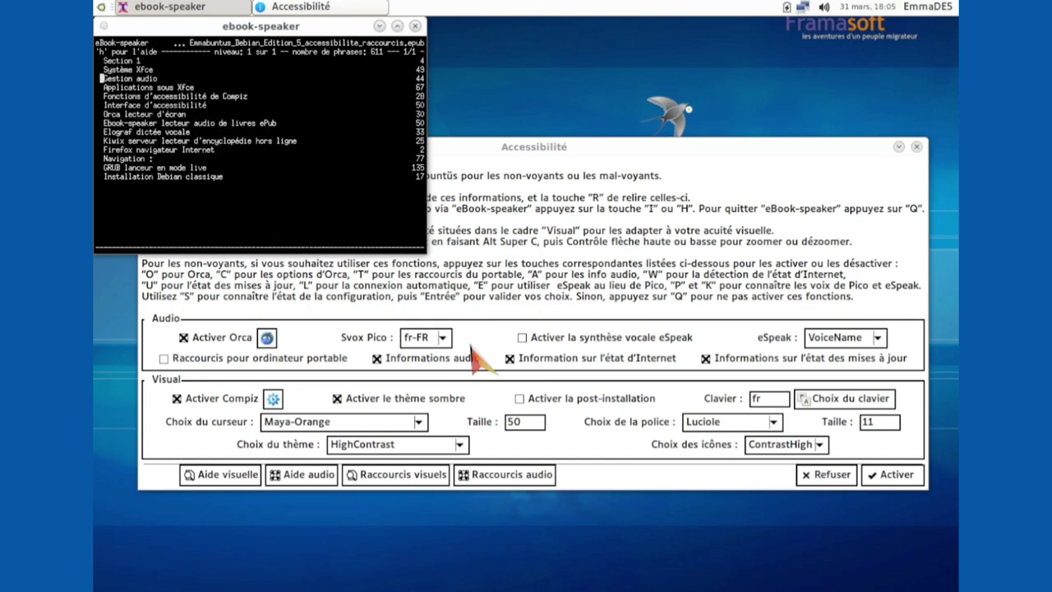
Quit ebook-speaker and close the Accessibilité panel
key(q)
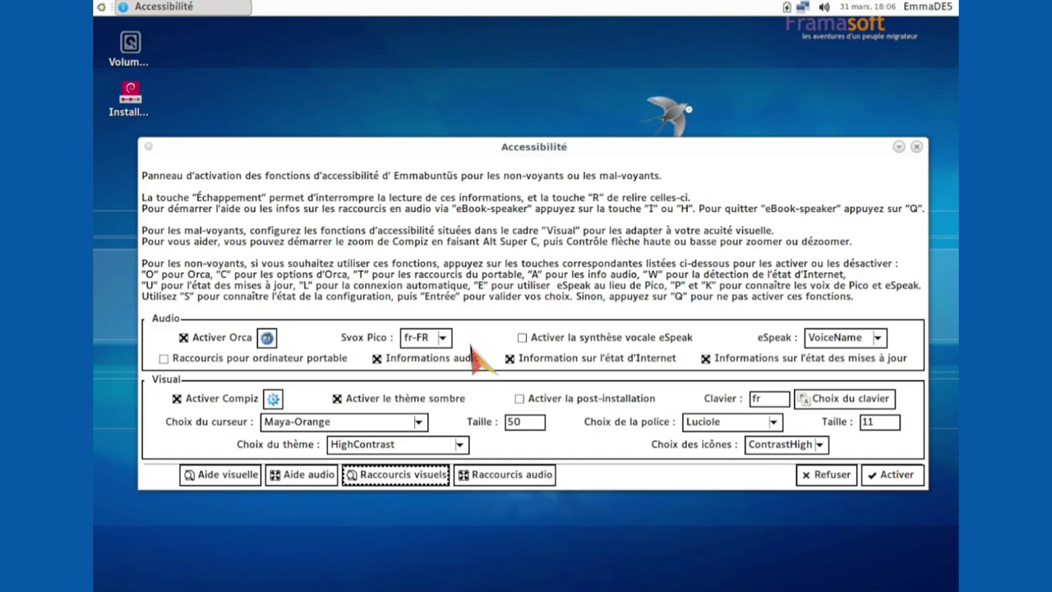
key(q)
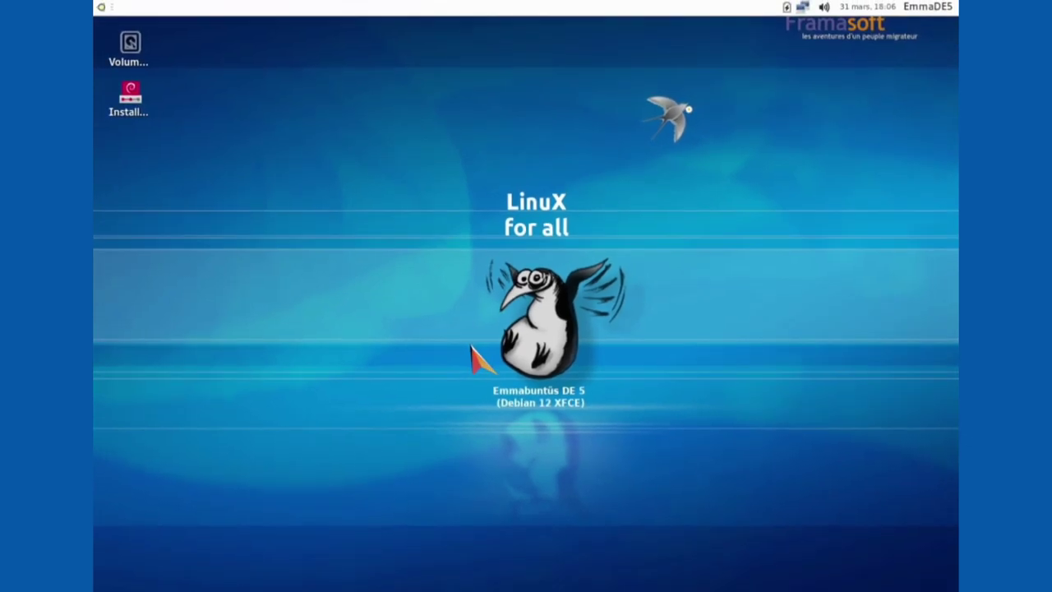
View the applications menu at normal scale and with the desktop magnified, and close it
click(100, 8)
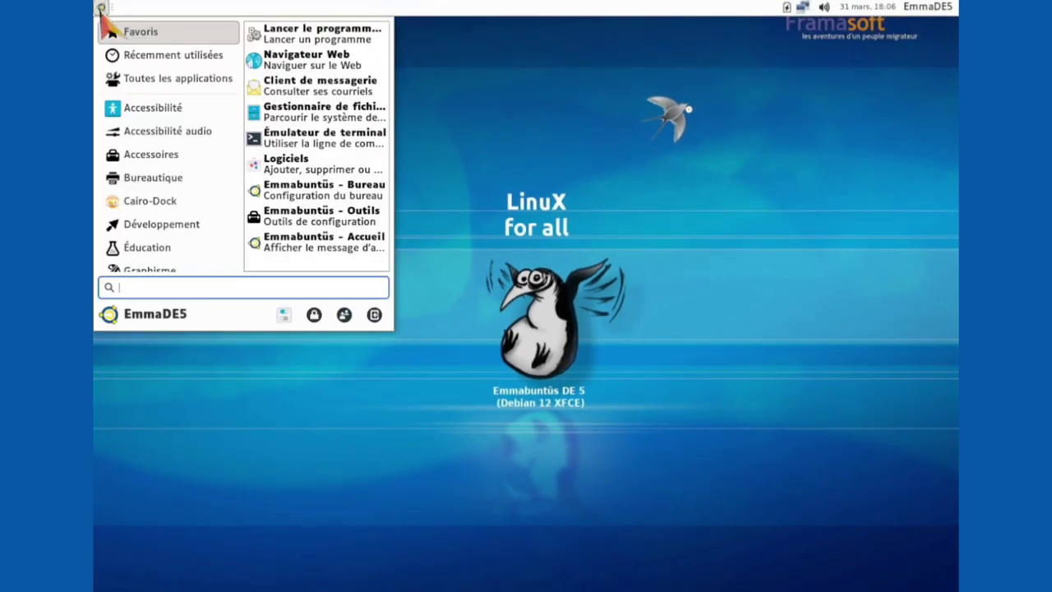
click(100, 7)
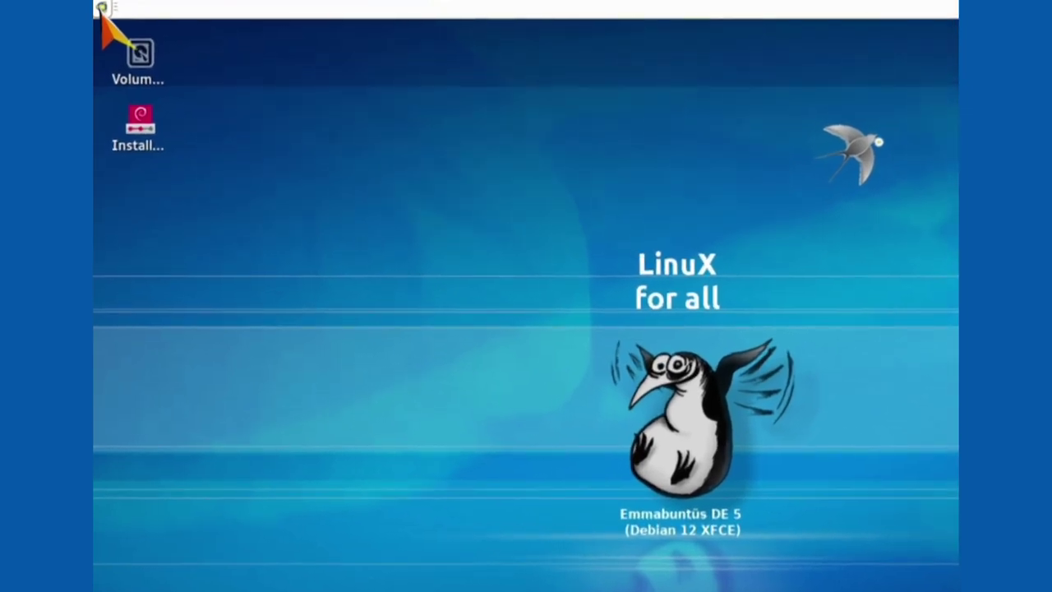
click(100, 8)
click(100, 7)
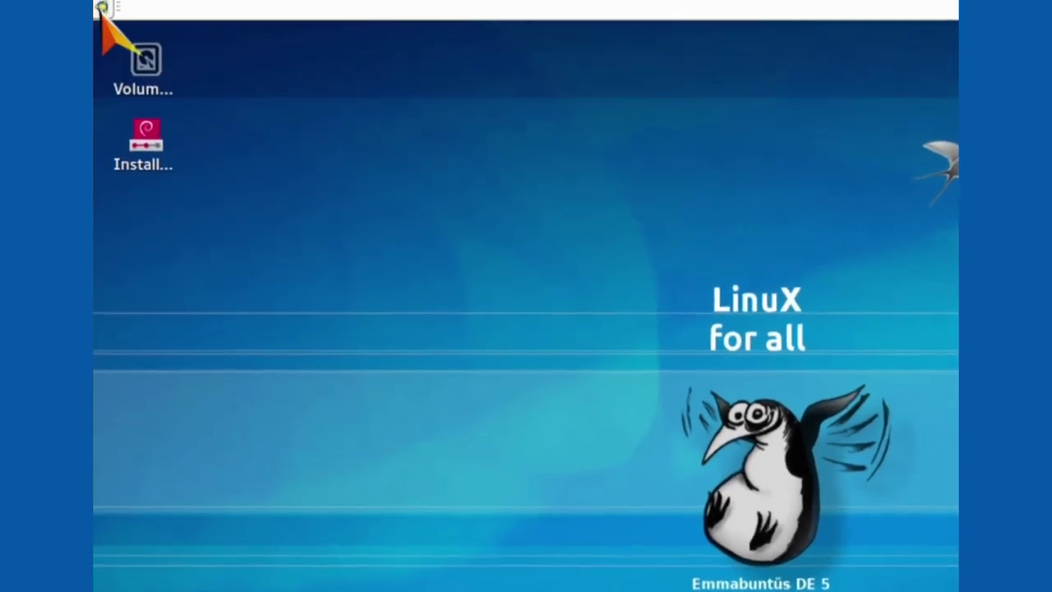
click(100, 7)
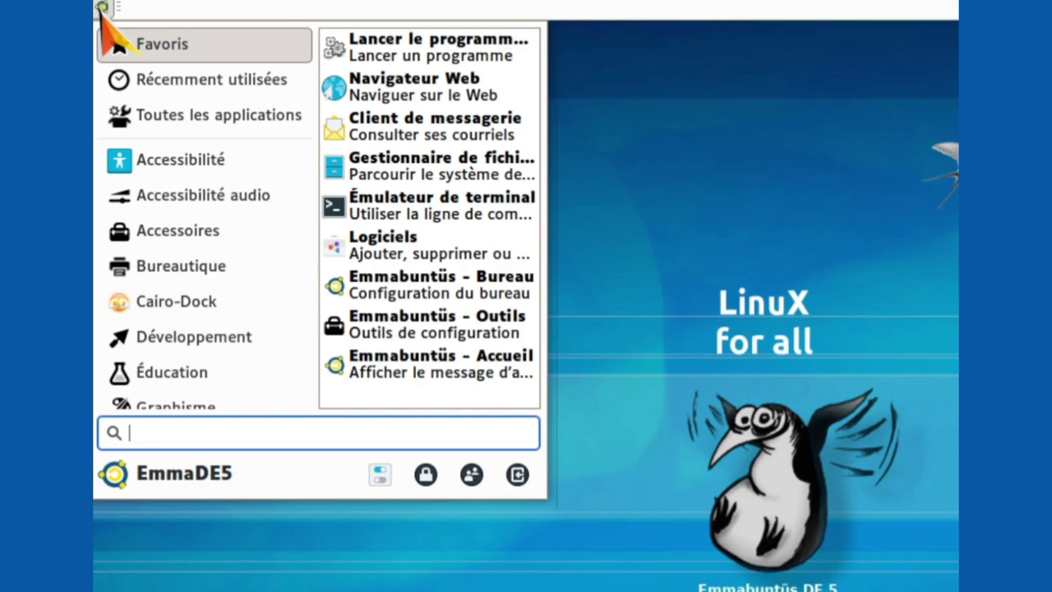
click(100, 8)
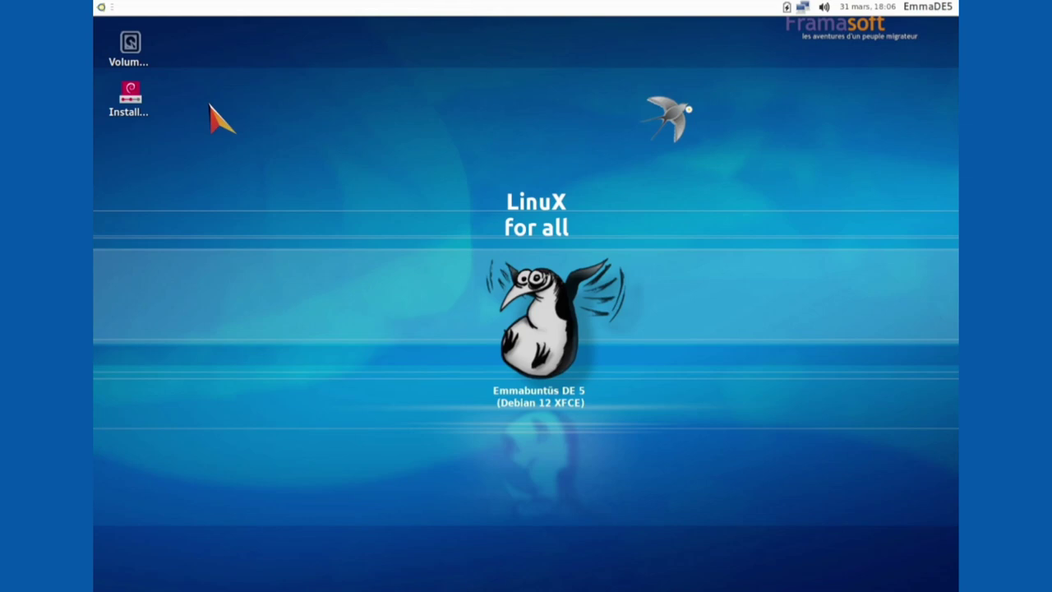
Look through the entries of the Accessibilité and Accessibilité audio application categories and close the menu
click(101, 8)
click(135, 107)
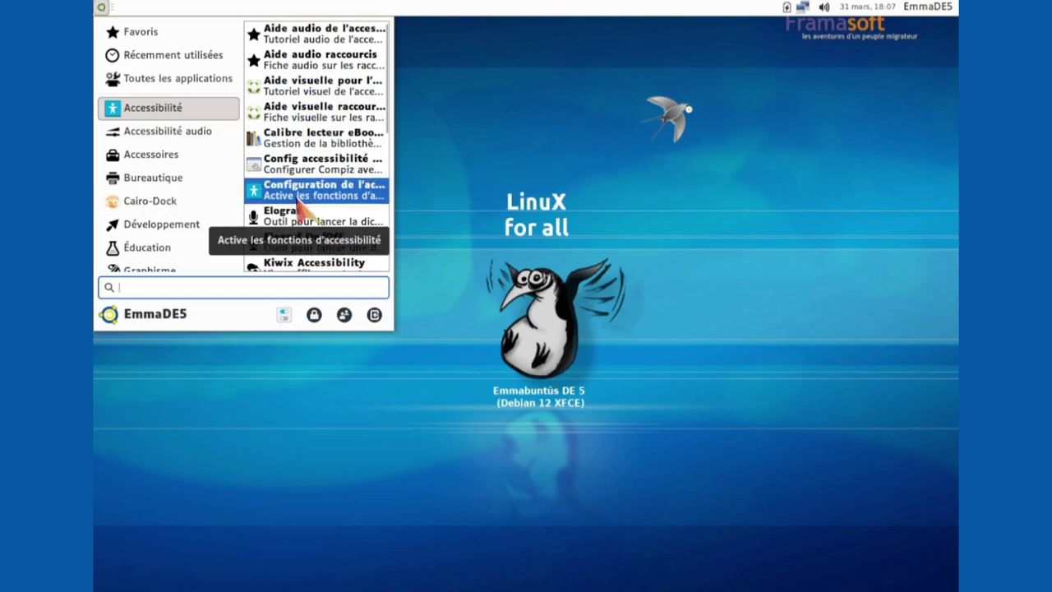
scroll(300, 206, down, 5)
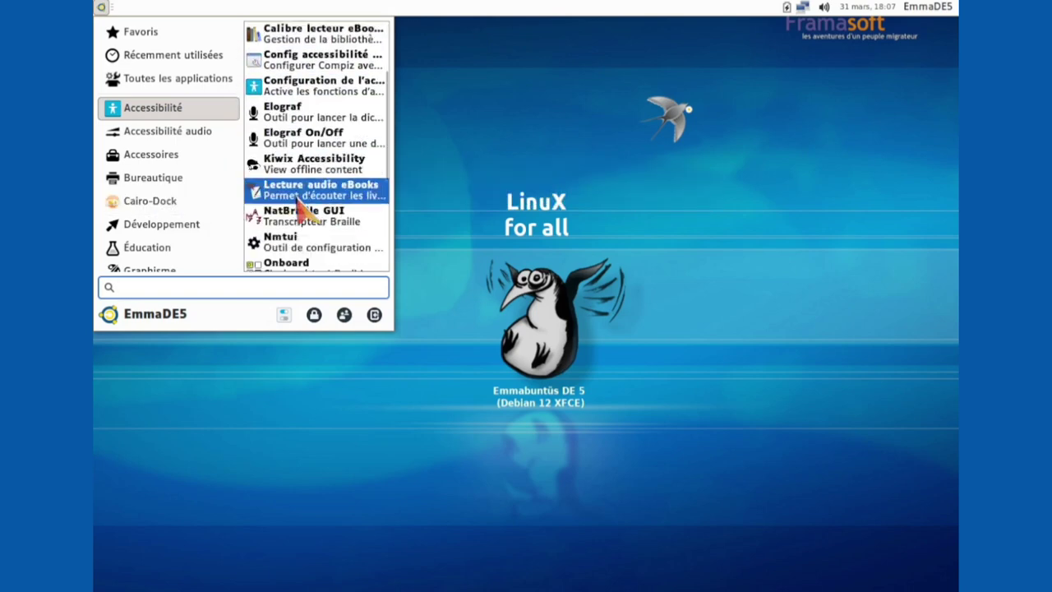
scroll(301, 207, up, 5)
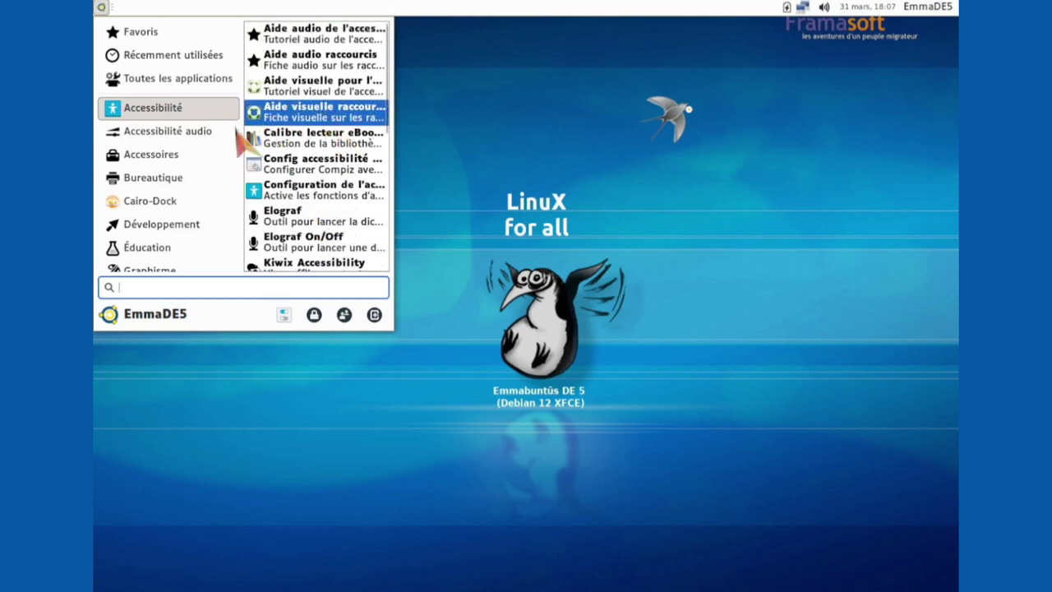
click(194, 138)
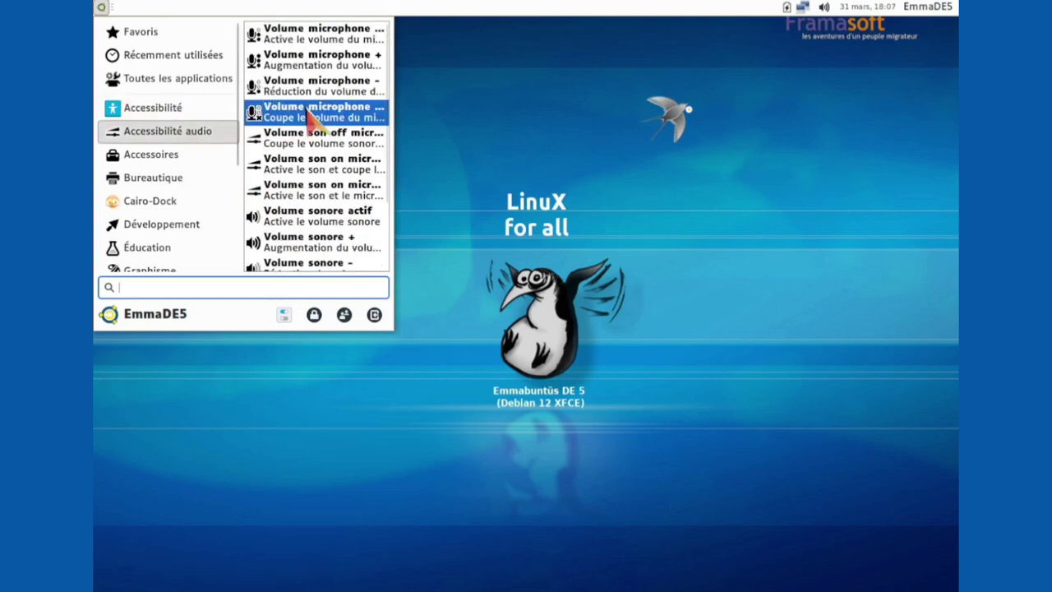
scroll(311, 115, down, 3)
scroll(309, 118, up, 3)
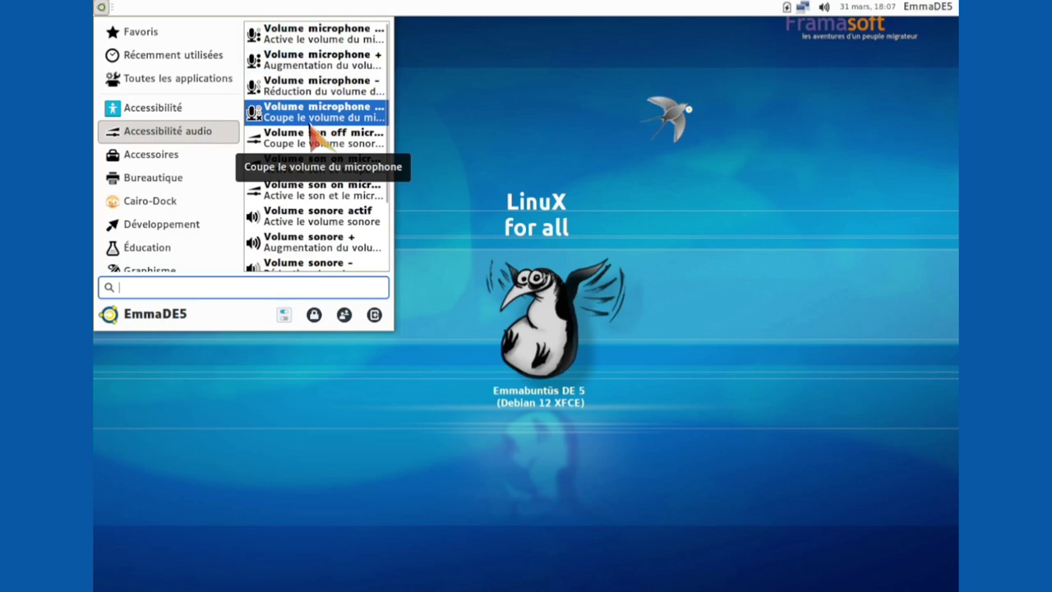
click(456, 121)
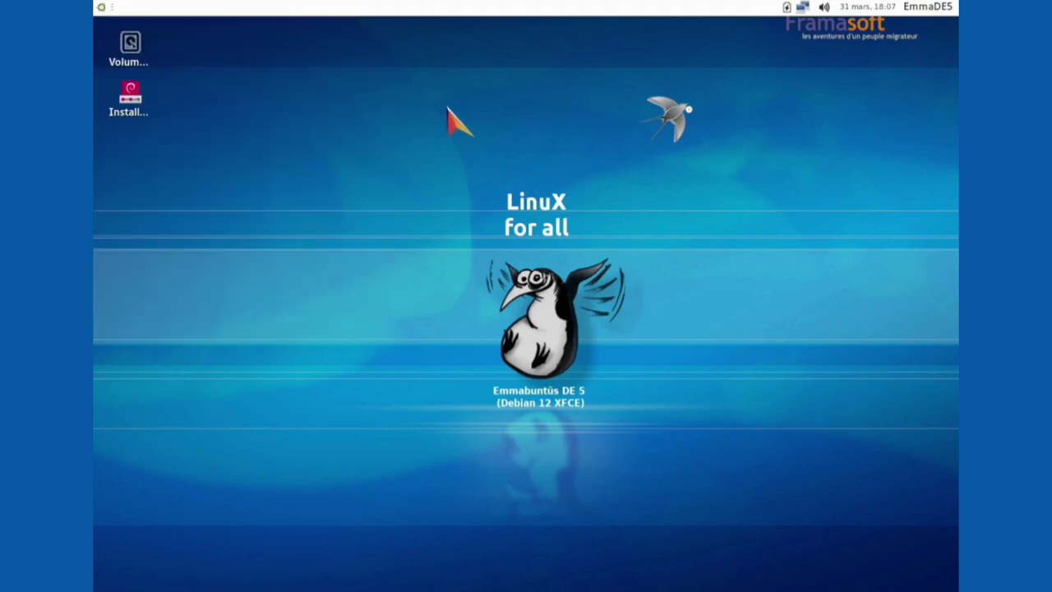